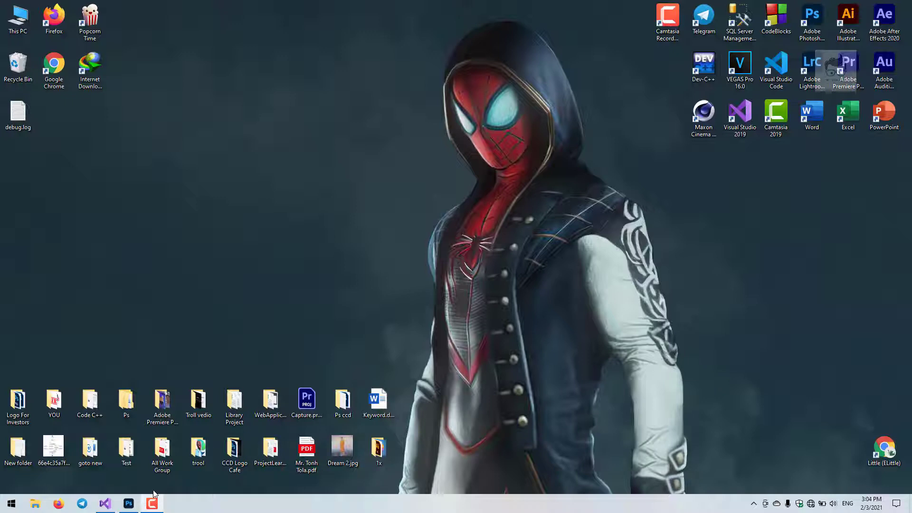
- Create a new white document from the A4 preset in landscape orientation at 300 ppi
left_click(128, 503)
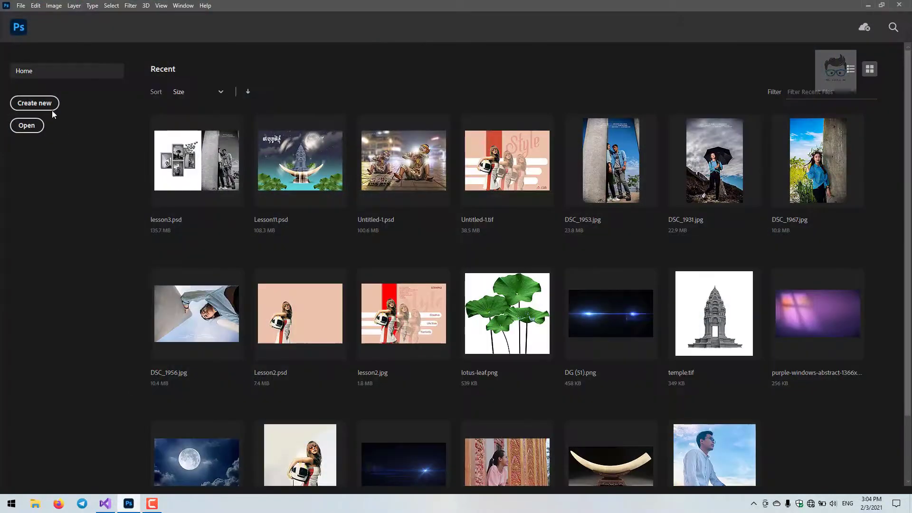
left_click(48, 105)
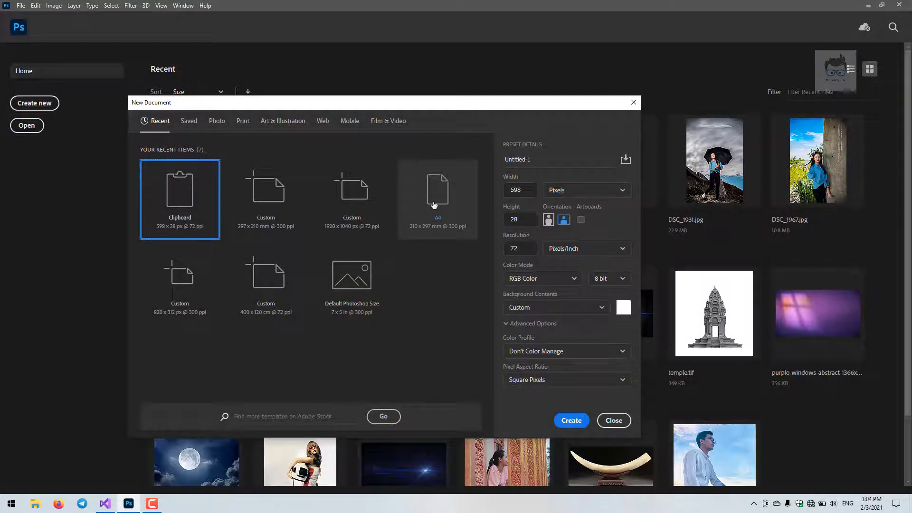
left_click(434, 205)
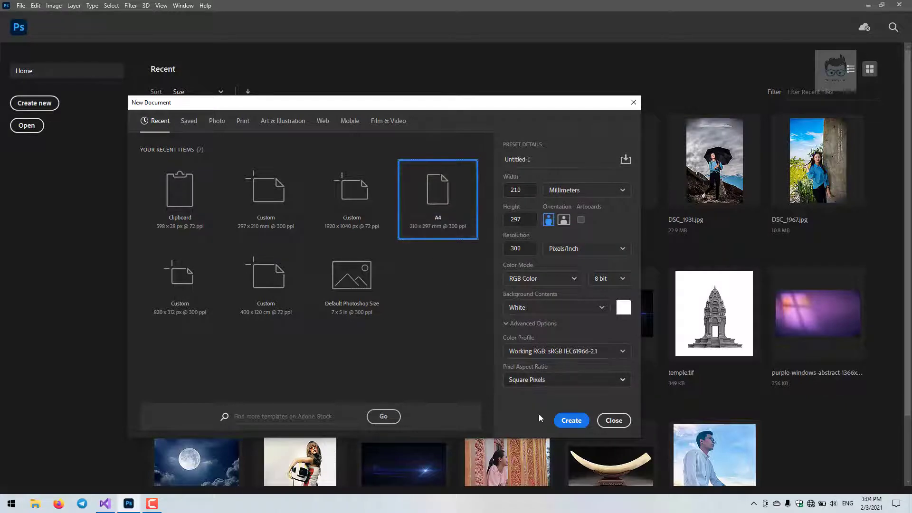
left_click(564, 219)
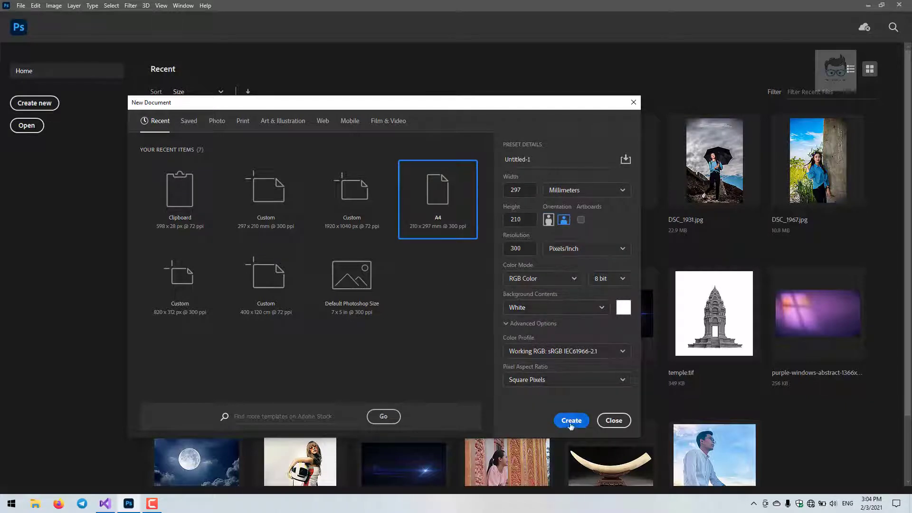
left_click(572, 421)
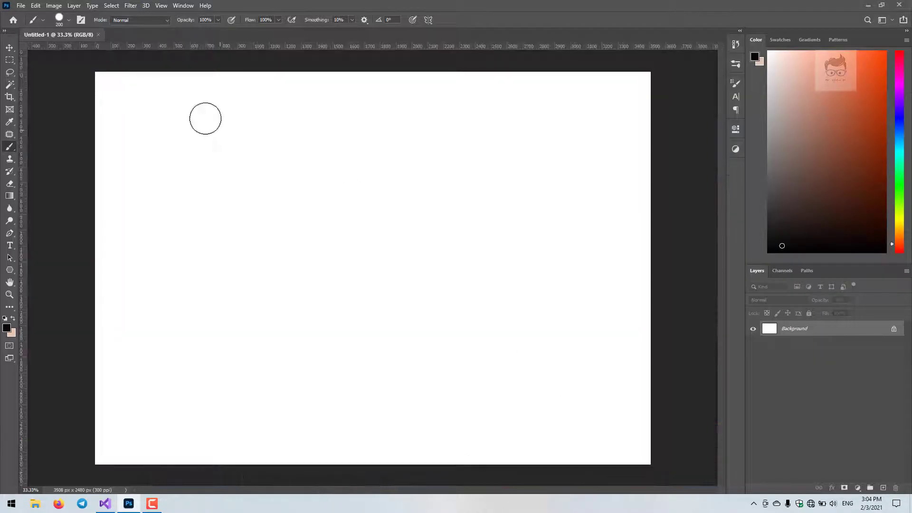
- Open purple-windows-abstract-1366x768.jpg from the New folder as a separate document
left_click(20, 6)
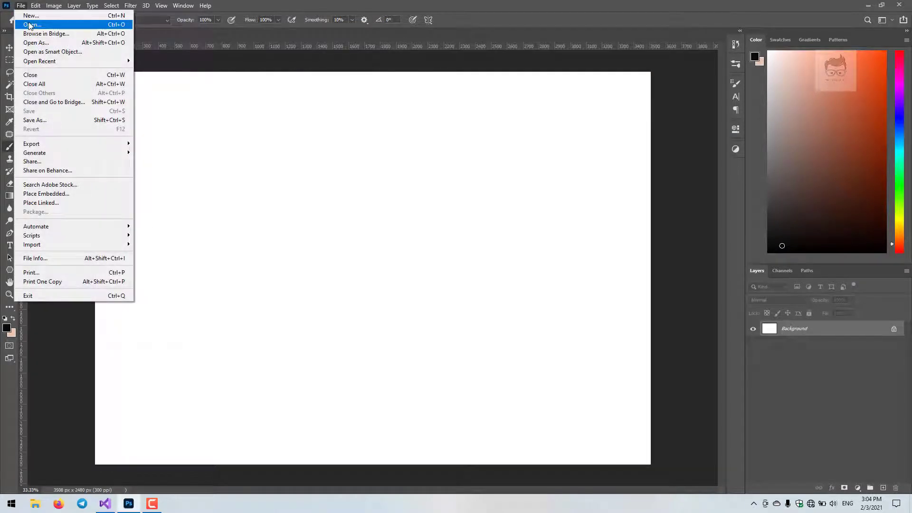
left_click(31, 24)
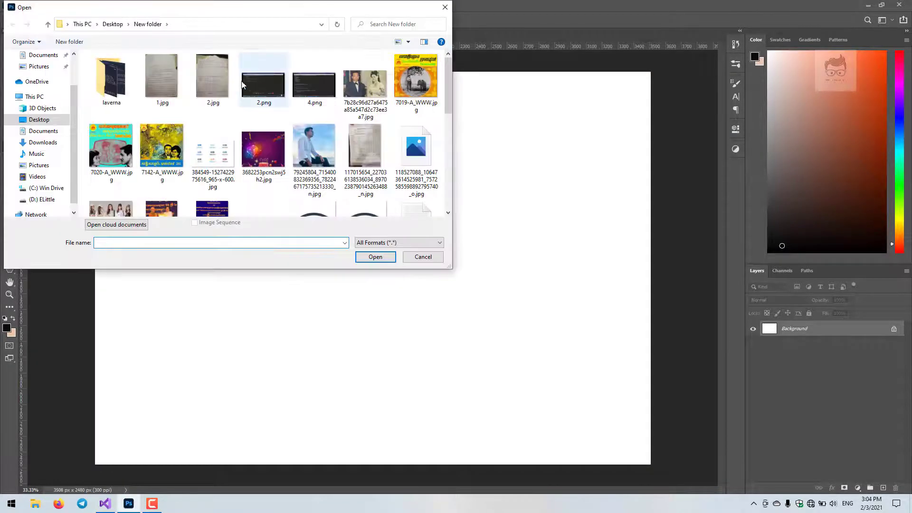
left_click(447, 166)
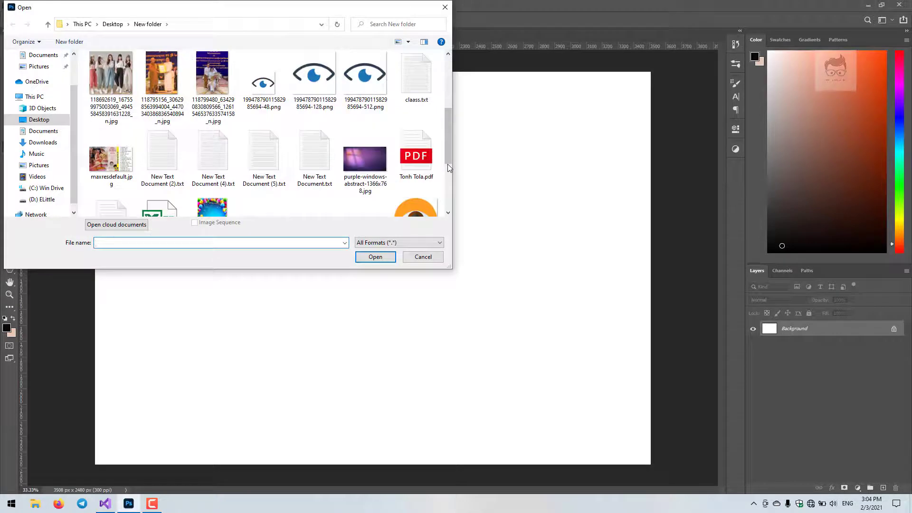
left_click(369, 173)
left_click(380, 258)
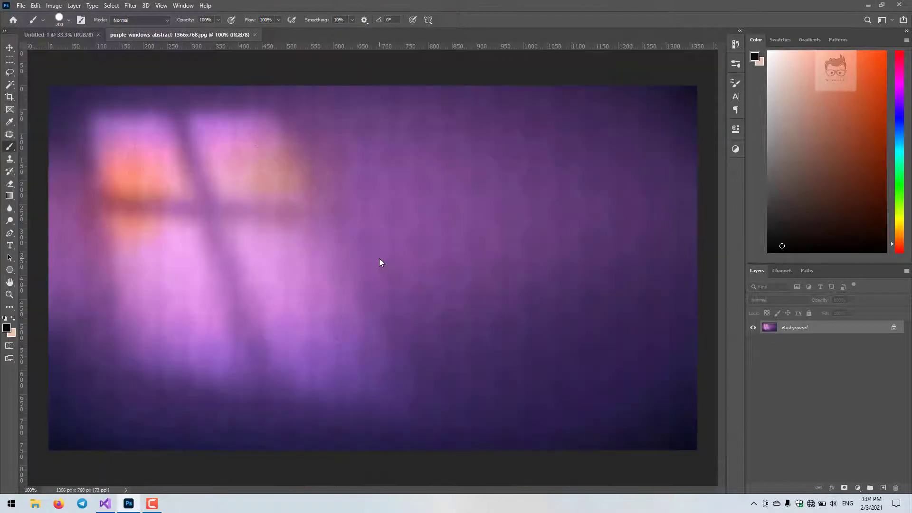
- Copy the purple photo onto the A4 canvas as a new layer, scaled to about 142% and centred
left_click(9, 47)
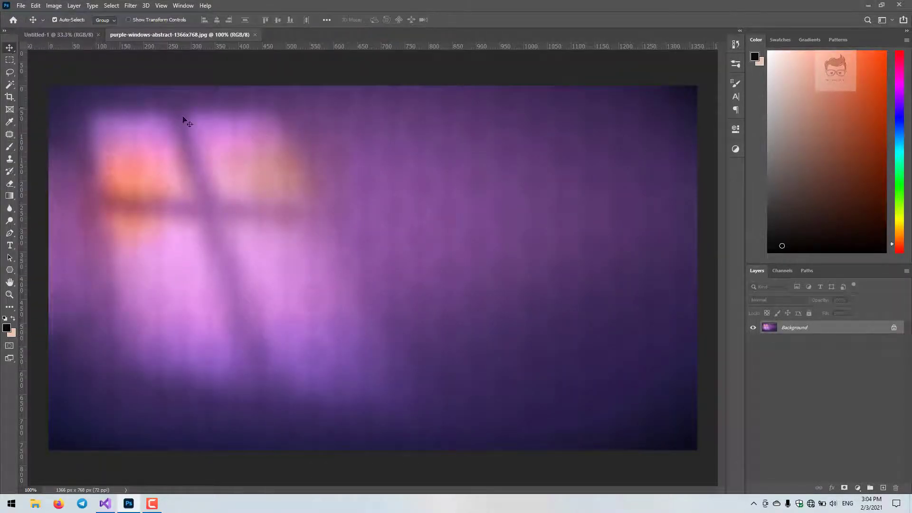
mouse_move(145, 113)
left_mouse_down()
mouse_move(275, 185)
mouse_move(379, 271)
left_mouse_up()
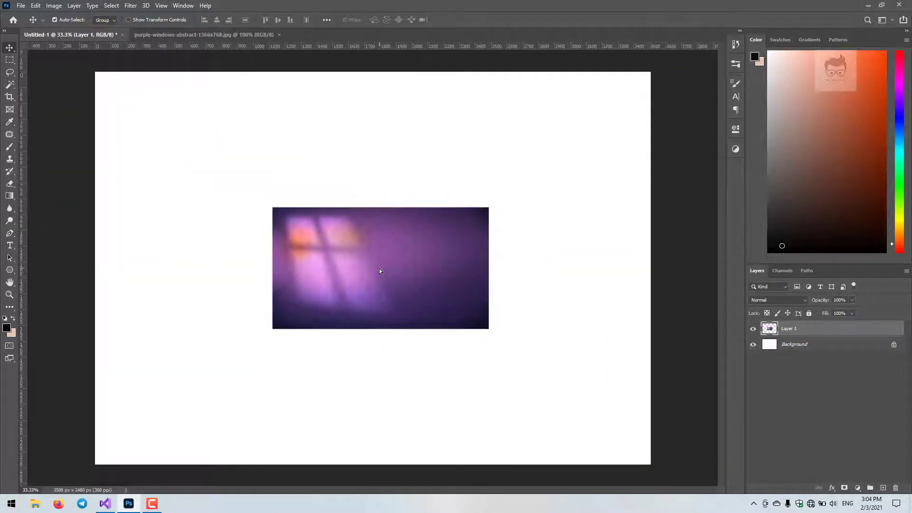
key("ctrl+t")
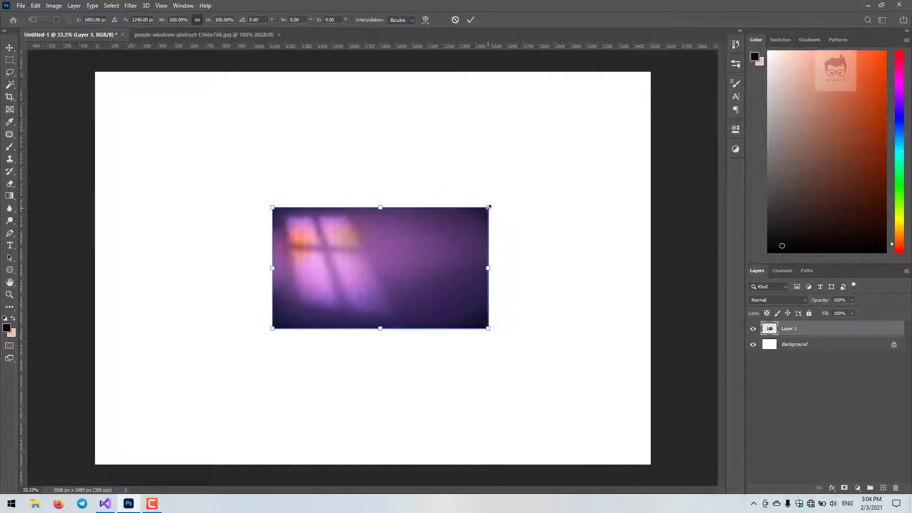
left_click_drag(488, 207, 537, 189)
left_click_drag(409, 262, 412, 261)
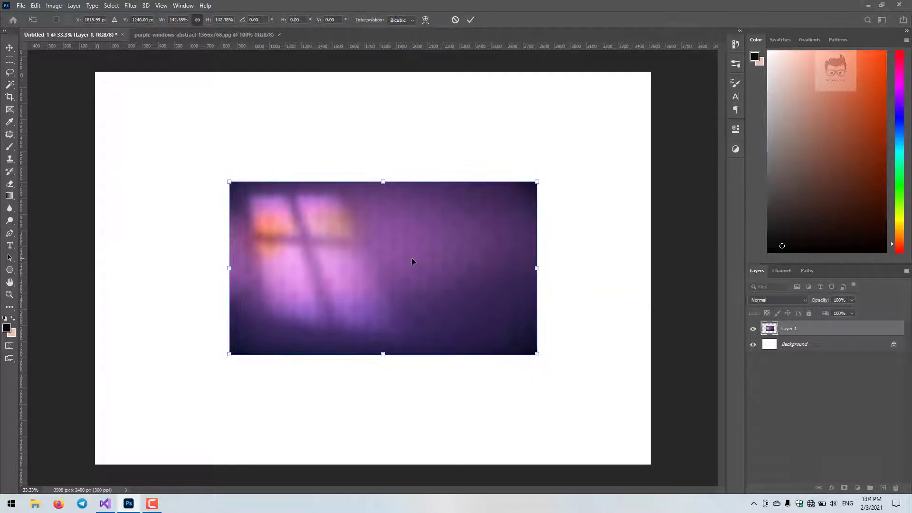
key("Return")
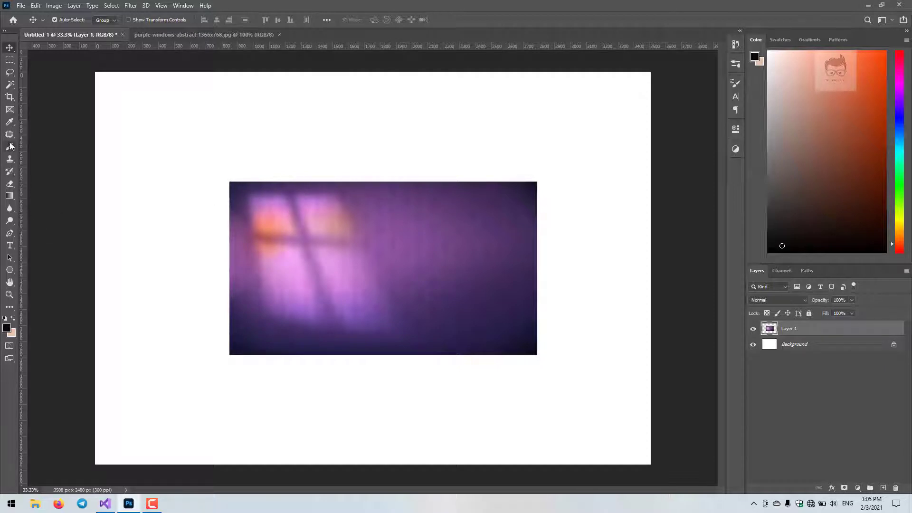
left_click(9, 186)
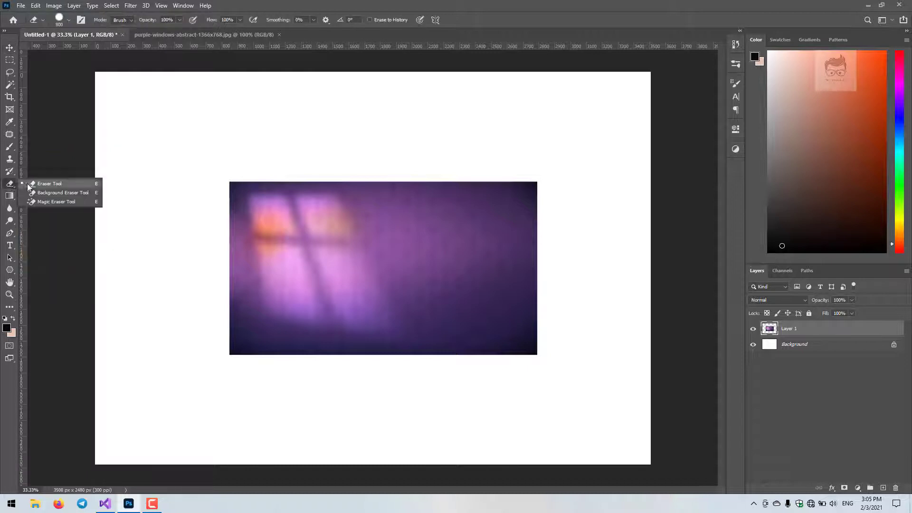
left_click(28, 184)
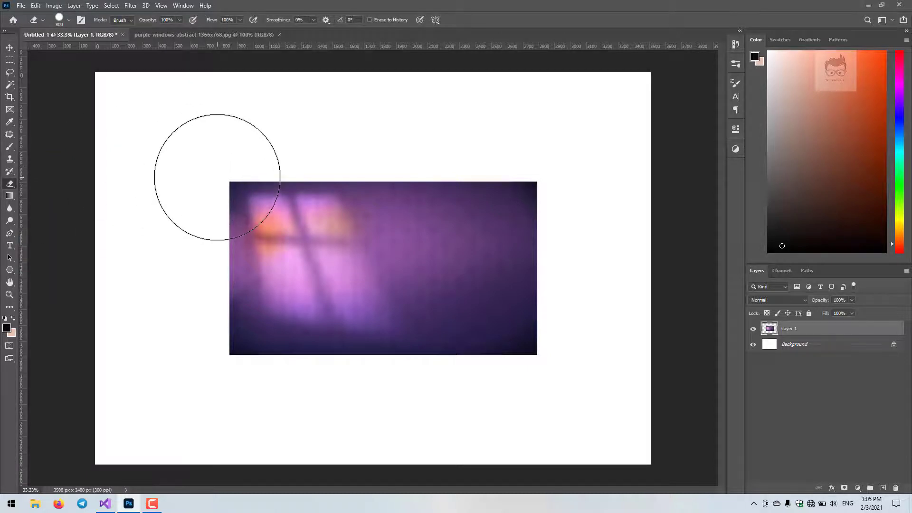
mouse_move(216, 174)
left_mouse_down()
mouse_move(272, 155)
mouse_move(387, 159)
mouse_move(499, 143)
mouse_move(537, 171)
mouse_move(582, 323)
mouse_move(484, 393)
mouse_move(423, 386)
left_mouse_up()
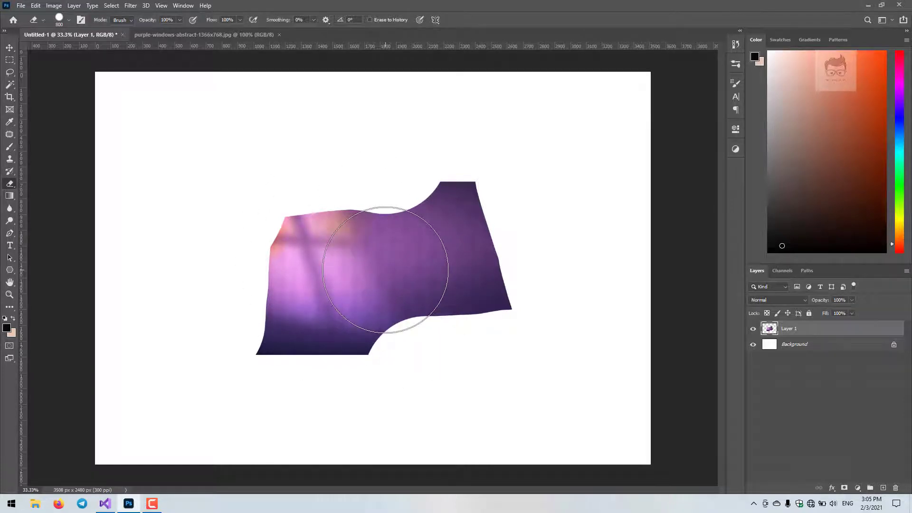
key("ctrl+z")
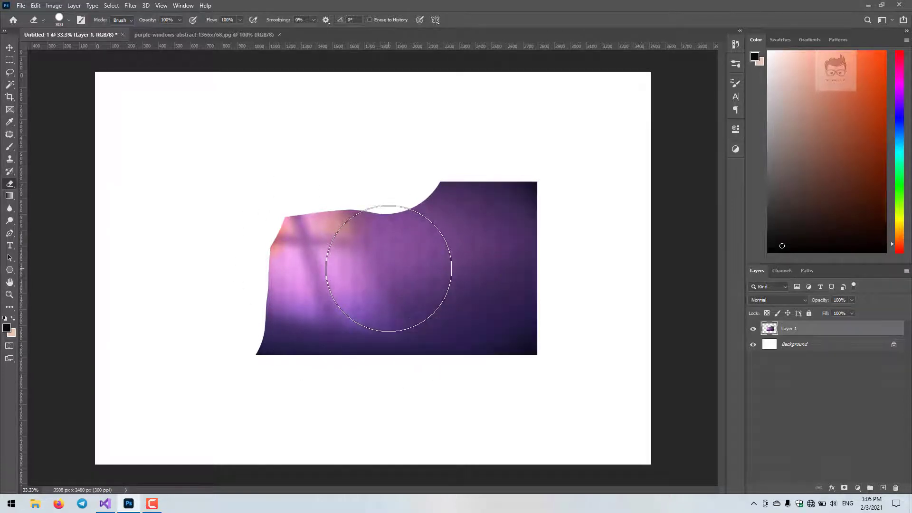
key("ctrl+z")
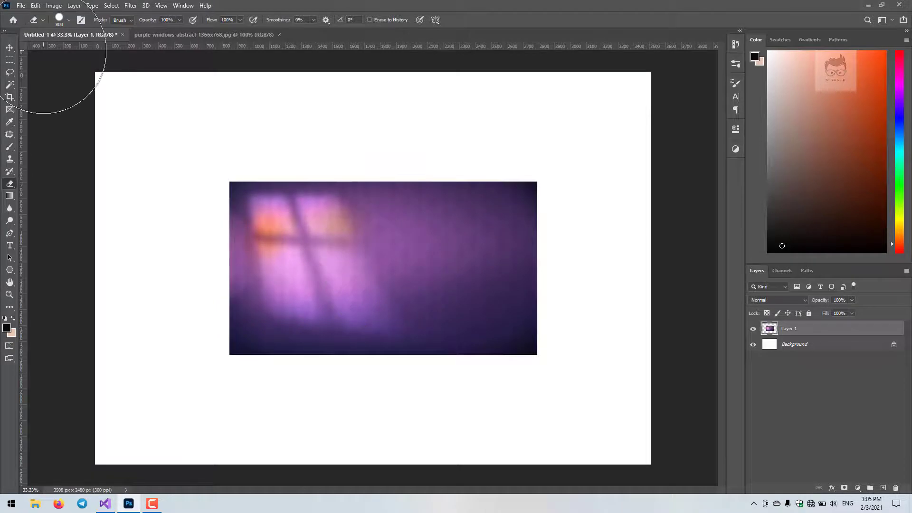
- Add a blank white layer mask to the purple photo layer in the Layers panel
left_click(10, 48)
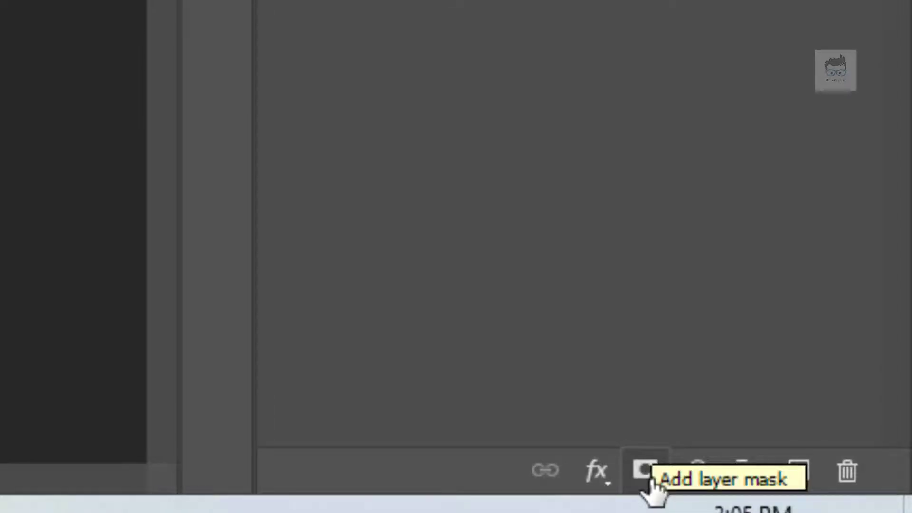
left_click(650, 479)
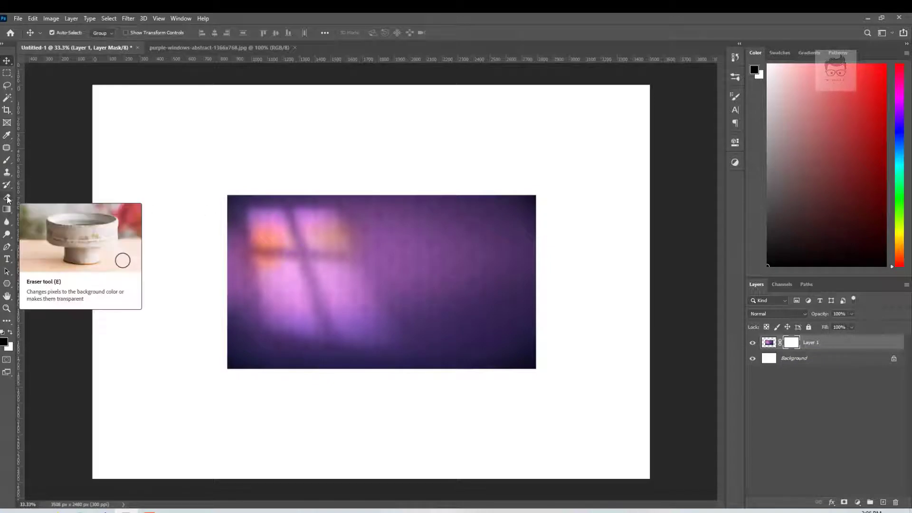
- Select the Brush tool with a black foreground colour and the Hard Round brush preset
left_click(7, 160)
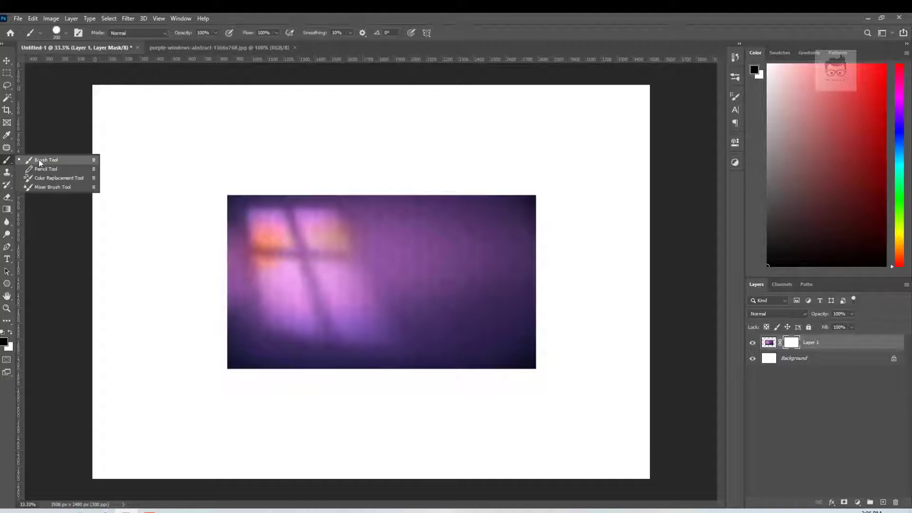
left_click(89, 161)
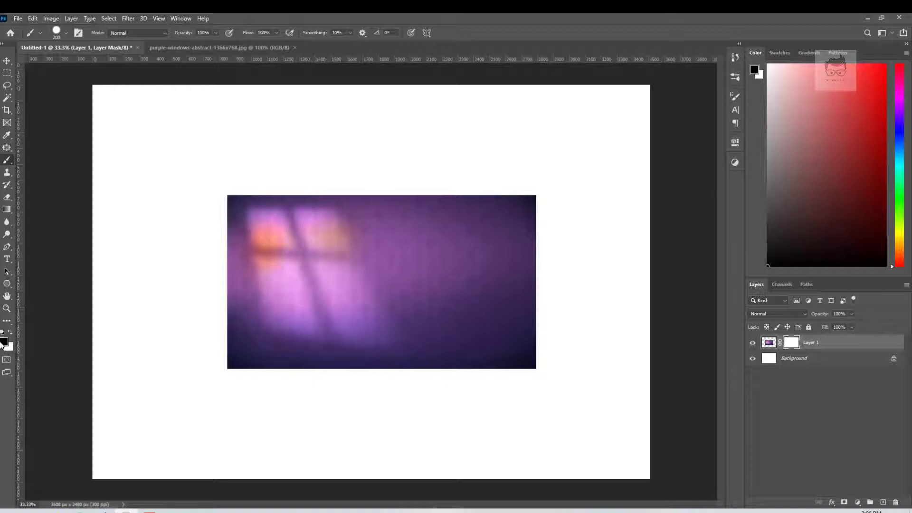
left_click(6, 342)
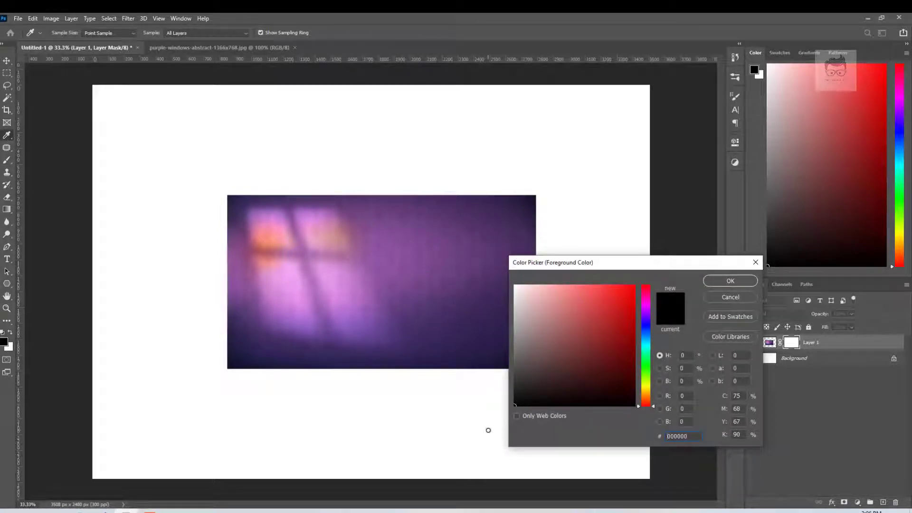
left_click(729, 281)
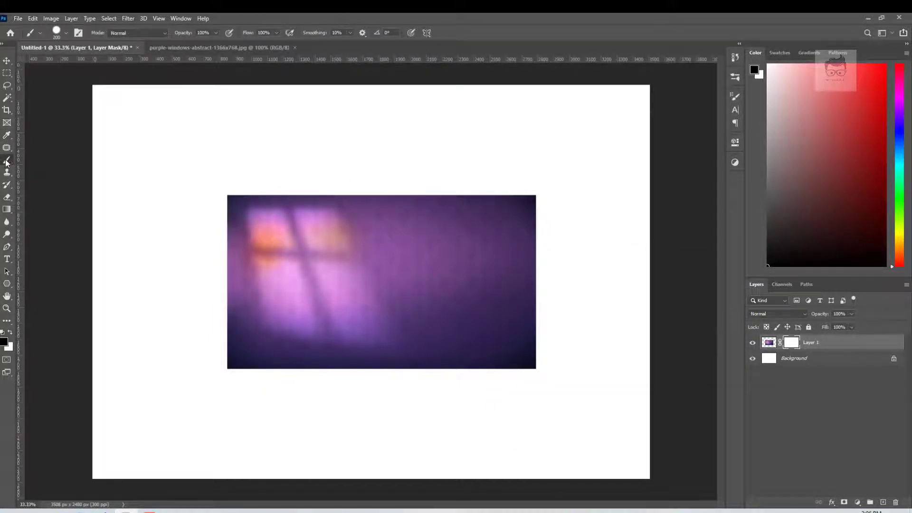
left_click(68, 32)
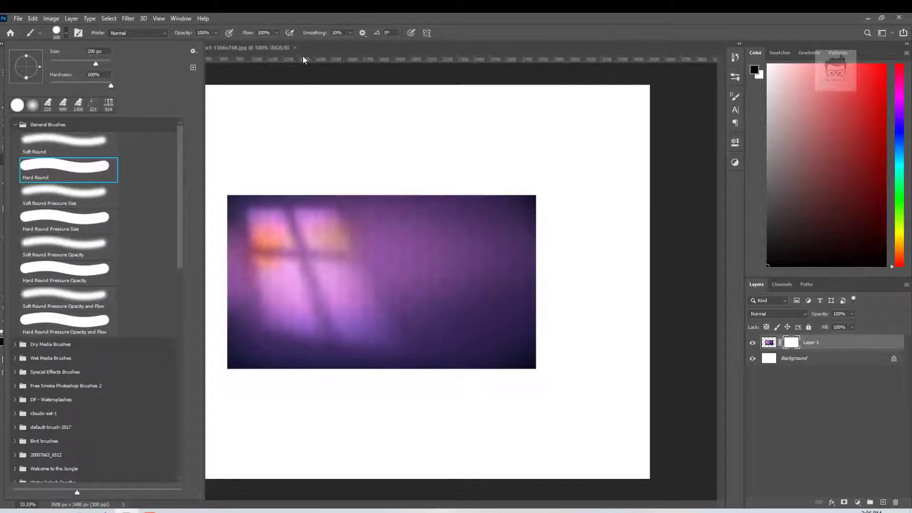
left_click(354, 15)
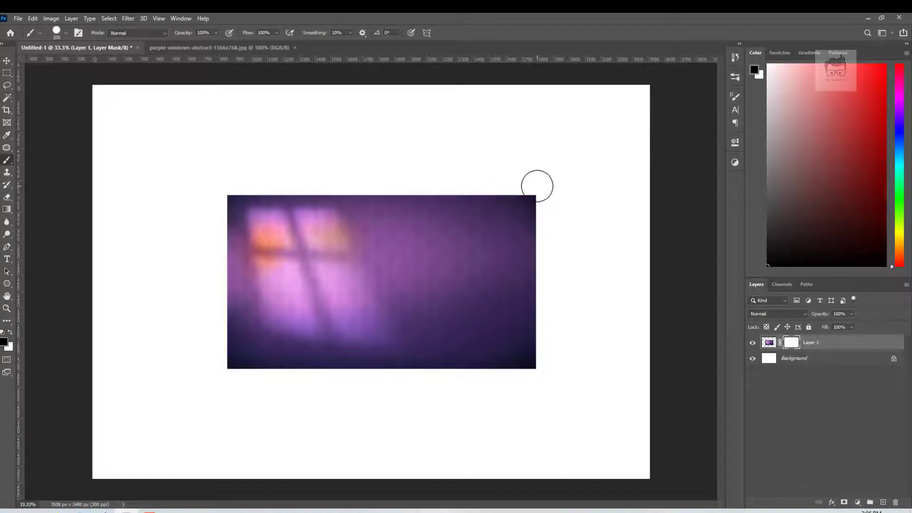
- Paint black on the mask to hide the top corners, a middle swath and the lower edges
mouse_move(537, 185)
left_mouse_down()
mouse_move(527, 208)
mouse_move(541, 224)
mouse_move(504, 194)
mouse_move(467, 194)
left_mouse_up()
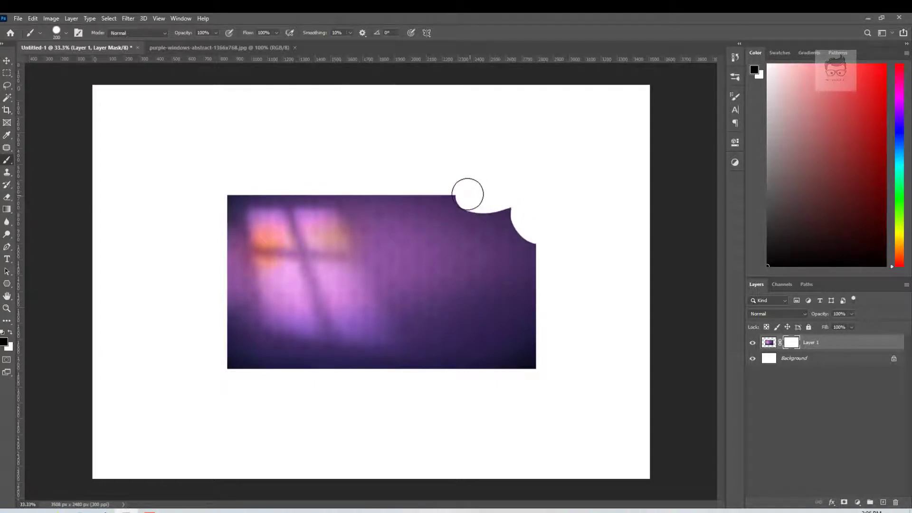
left_click_drag(240, 183, 209, 263)
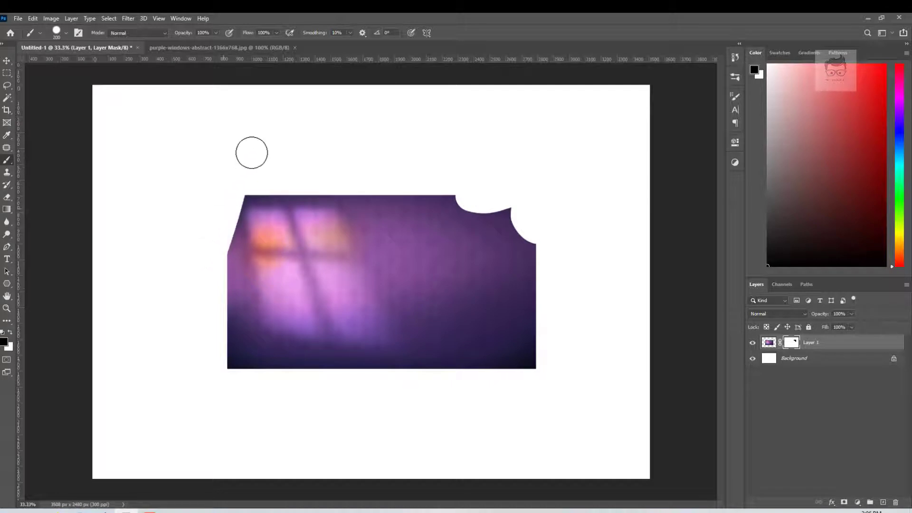
mouse_move(251, 153)
left_mouse_down()
mouse_move(241, 208)
mouse_move(295, 167)
mouse_move(281, 200)
mouse_move(309, 260)
mouse_move(281, 304)
left_mouse_up()
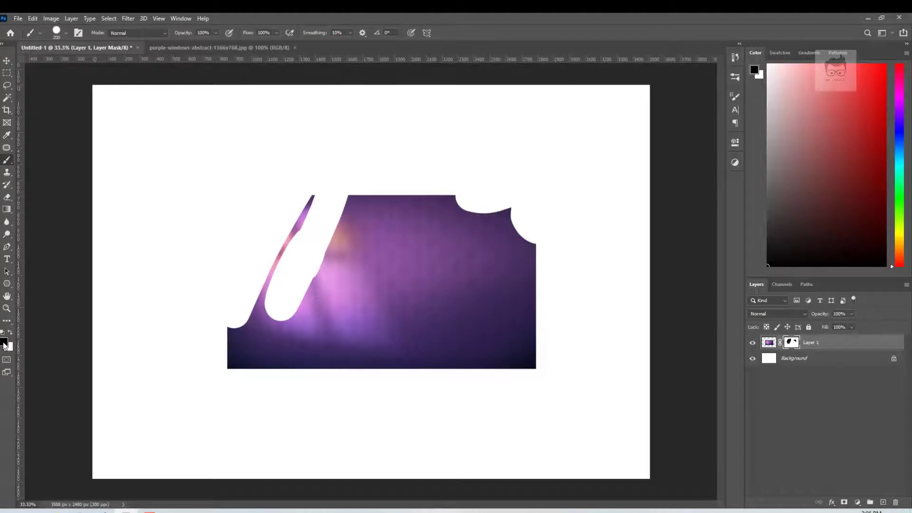
left_click_drag(362, 187, 378, 274)
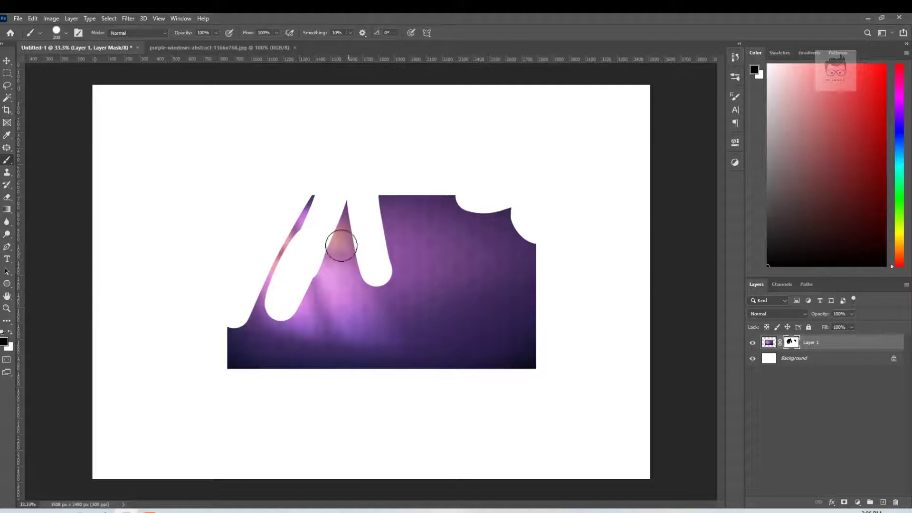
mouse_move(401, 207)
left_mouse_down()
mouse_move(387, 286)
mouse_move(445, 362)
mouse_move(383, 297)
left_mouse_up()
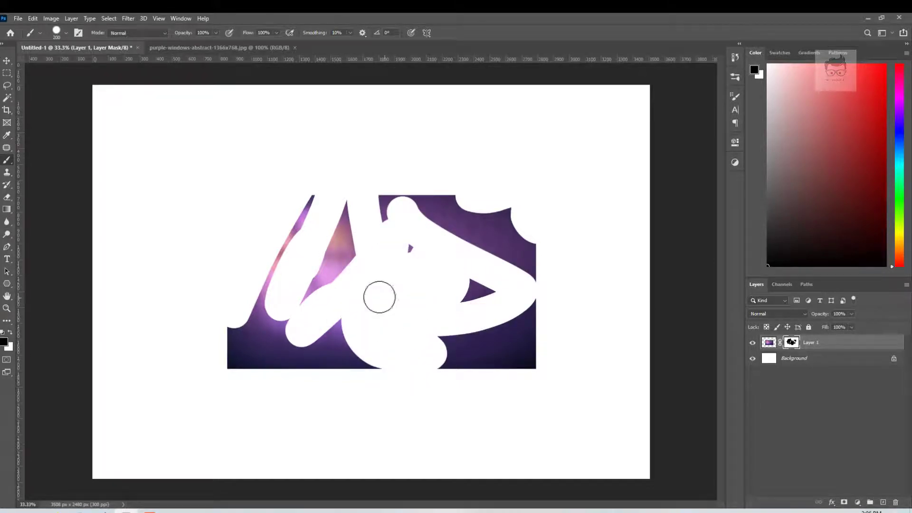
left_click_drag(498, 315, 503, 331)
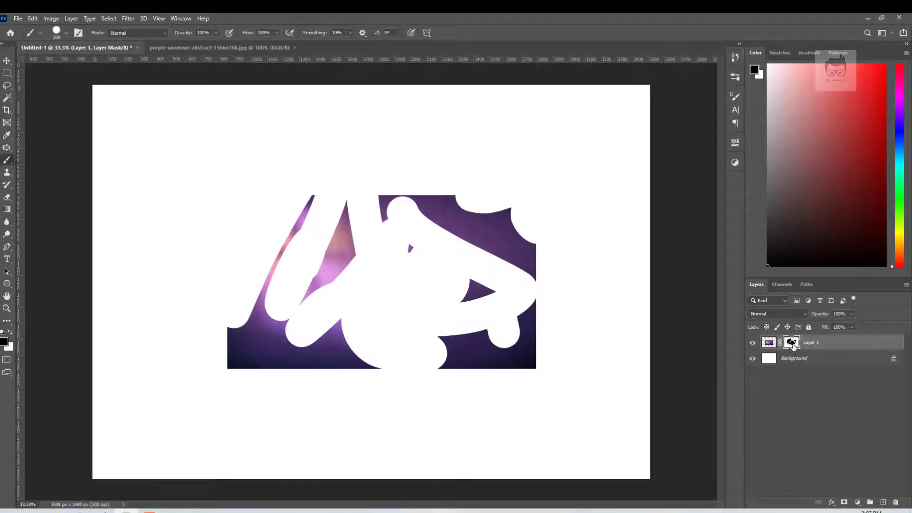
mouse_move(519, 354)
left_mouse_down()
mouse_move(503, 356)
mouse_move(515, 242)
mouse_move(395, 328)
left_mouse_up()
mouse_move(269, 366)
left_mouse_down()
mouse_move(261, 351)
mouse_move(305, 366)
left_mouse_up()
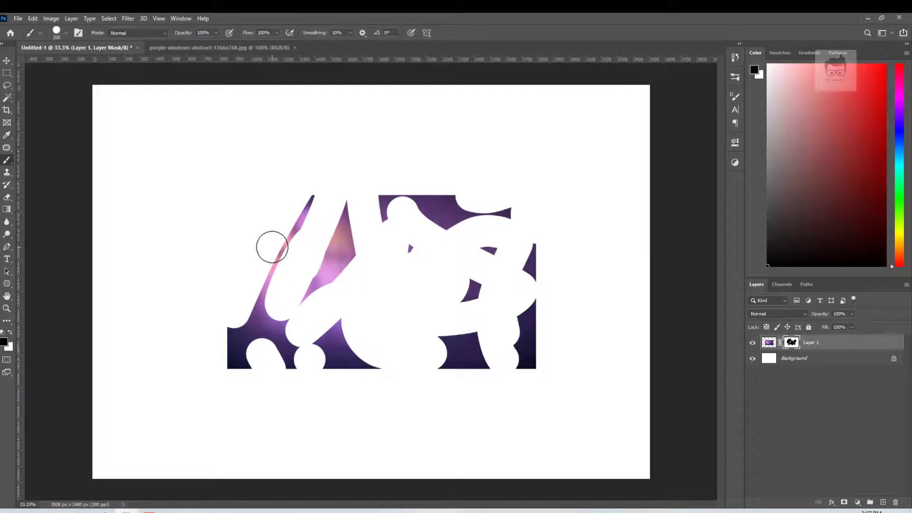
- Hide small patches around the middle purple triangle, then undo the last two dabs
left_click(331, 274)
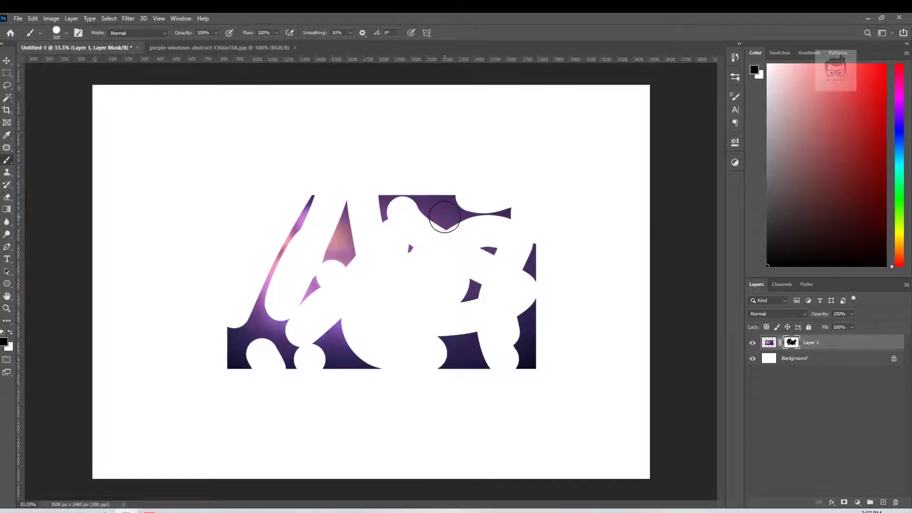
left_click(444, 217)
left_click(335, 250)
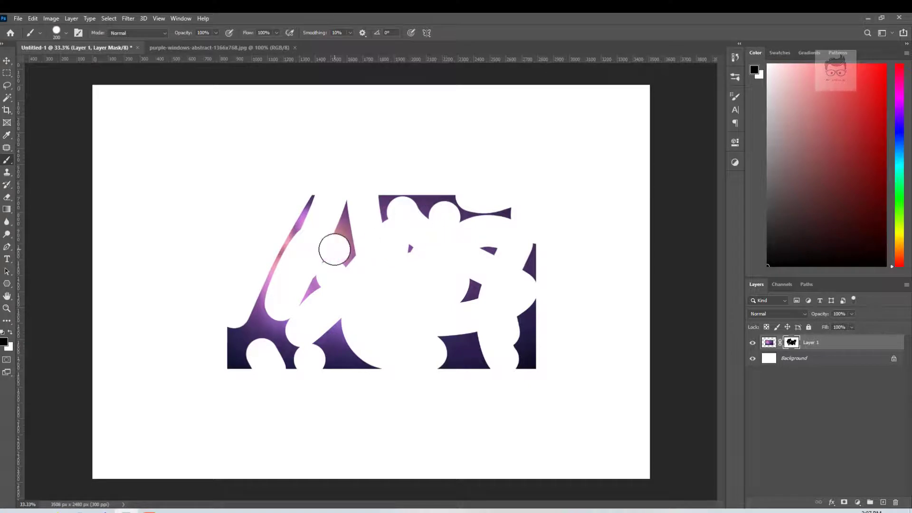
key("ctrl+z")
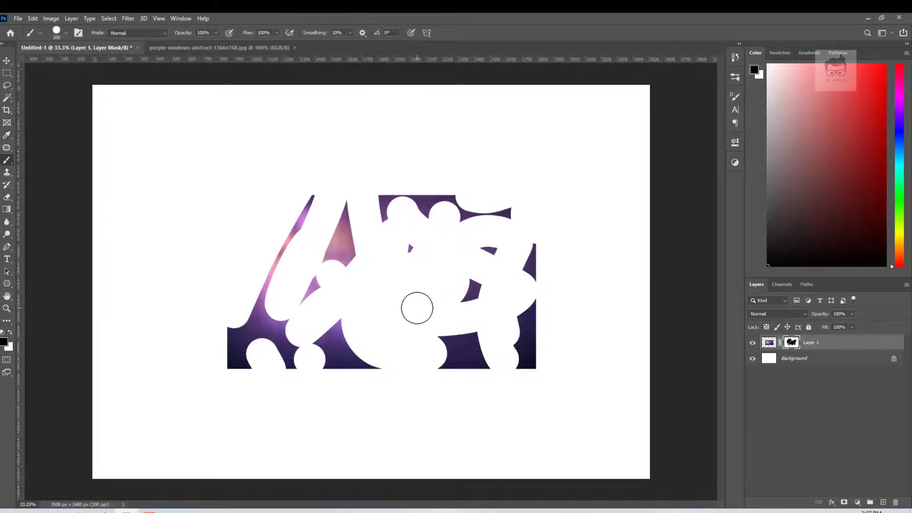
key("ctrl+z")
key("ctrl+z")
key("ctrl+z")
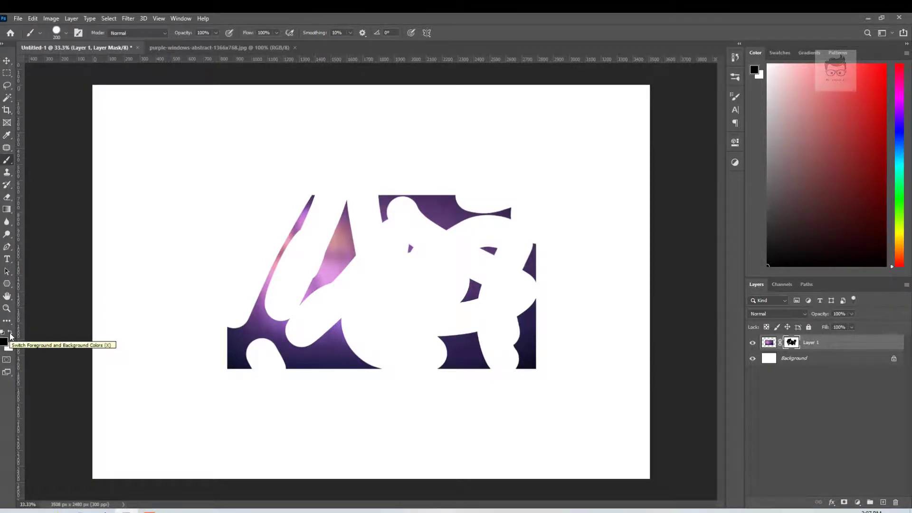
- Swap to a white foreground and paint the mask to restore the hidden upper-left and right areas
left_click(10, 333)
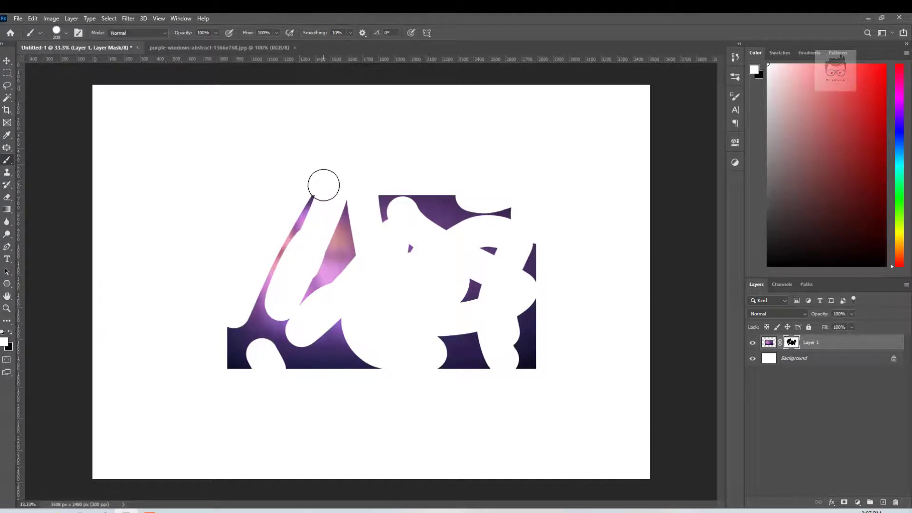
mouse_move(323, 184)
left_mouse_down()
mouse_move(291, 291)
mouse_move(254, 301)
mouse_move(285, 146)
mouse_move(238, 203)
mouse_move(230, 379)
mouse_move(250, 242)
mouse_move(293, 369)
mouse_move(305, 228)
mouse_move(283, 313)
mouse_move(384, 155)
mouse_move(275, 393)
mouse_move(428, 214)
mouse_move(371, 322)
mouse_move(354, 387)
mouse_move(413, 203)
mouse_move(502, 193)
mouse_move(424, 229)
left_mouse_up()
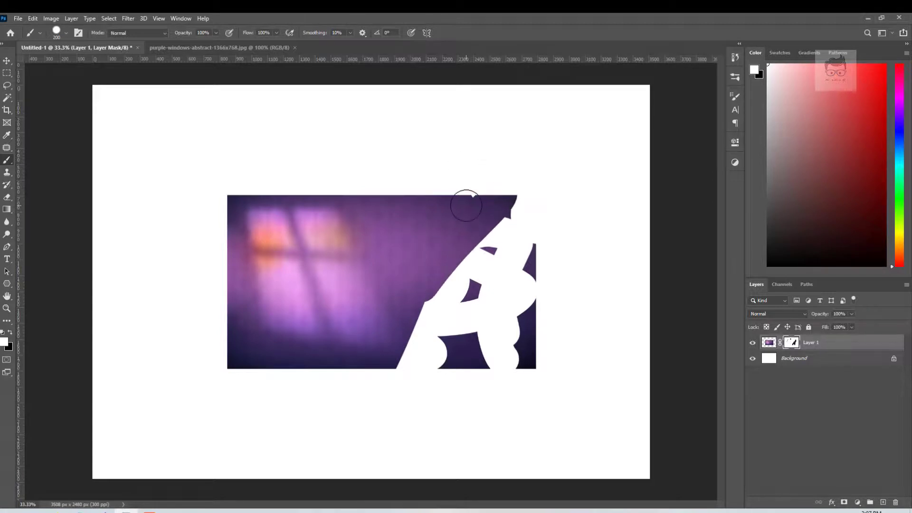
mouse_move(466, 206)
left_mouse_down()
mouse_move(525, 285)
mouse_move(537, 378)
mouse_move(526, 368)
mouse_move(506, 217)
mouse_move(484, 193)
mouse_move(492, 366)
mouse_move(456, 240)
mouse_move(437, 344)
mouse_move(495, 329)
mouse_move(409, 372)
mouse_move(407, 321)
mouse_move(430, 307)
left_mouse_up()
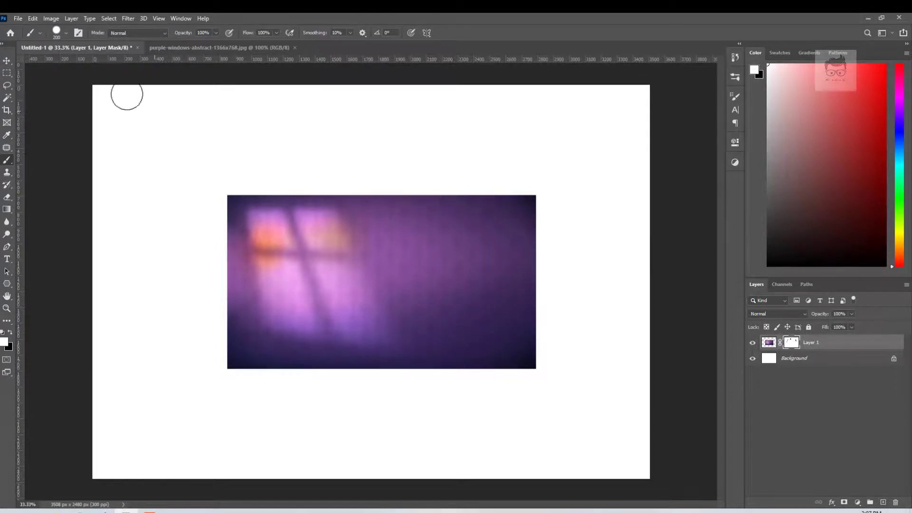
- Nudge the purple photo layer slightly down and to the right on the A4 page
left_click(7, 61)
mouse_move(294, 231)
left_mouse_down()
mouse_move(334, 176)
mouse_move(283, 176)
mouse_move(287, 229)
left_mouse_up()
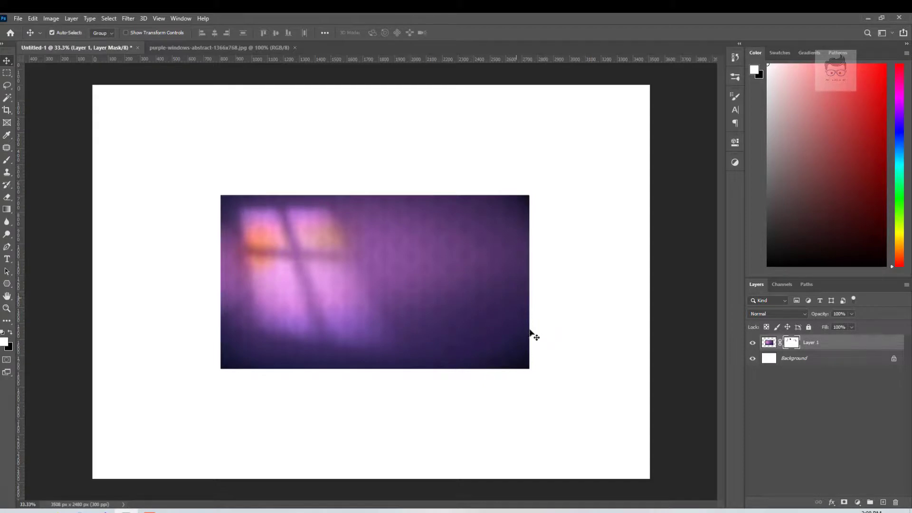
left_click_drag(457, 315, 464, 321)
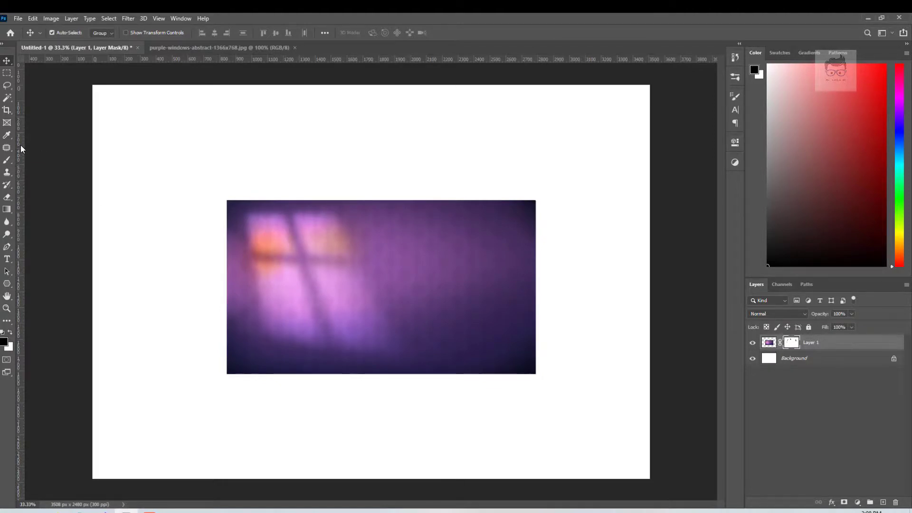
- With a 600 px brush, paint black to hide most of the photo, then white to reveal it
key("b")
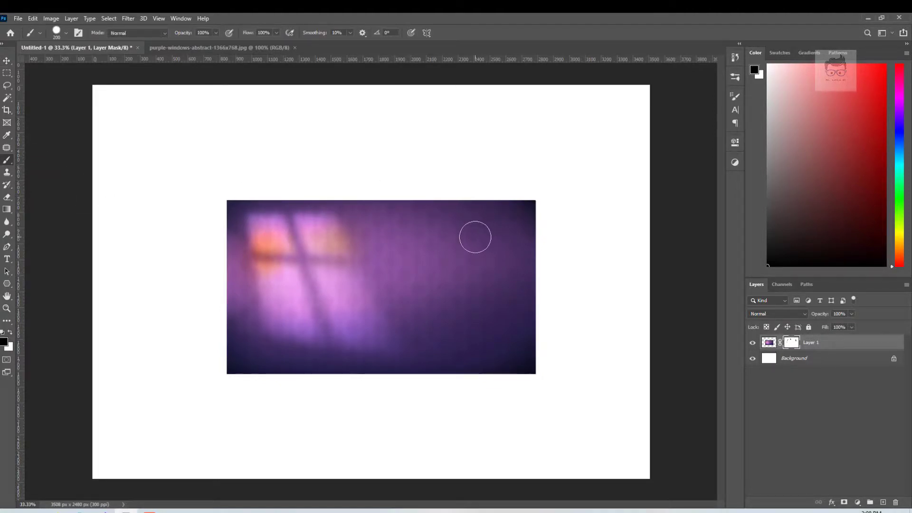
key("bracketright")
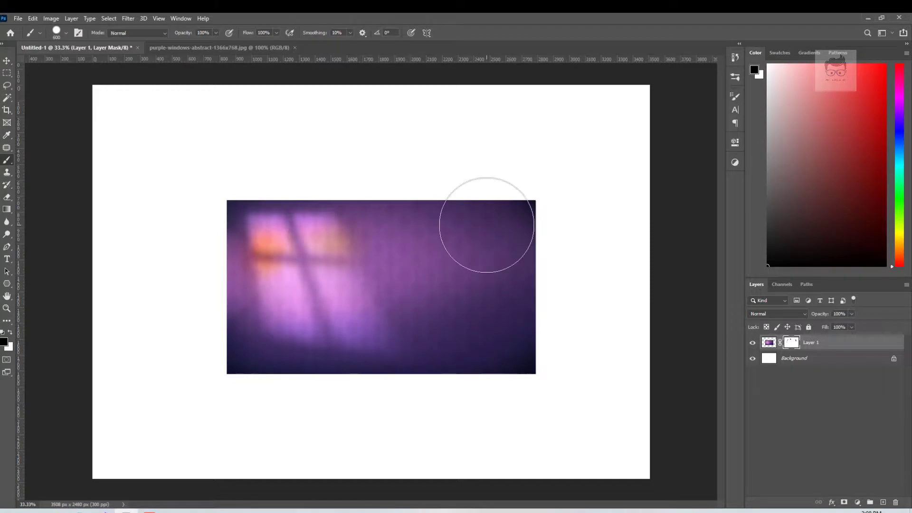
left_click_drag(488, 224, 509, 336)
mouse_move(404, 337)
left_mouse_down()
mouse_move(346, 346)
mouse_move(479, 361)
mouse_move(281, 387)
mouse_move(283, 244)
mouse_move(350, 284)
mouse_move(452, 189)
mouse_move(238, 246)
mouse_move(390, 292)
left_mouse_up()
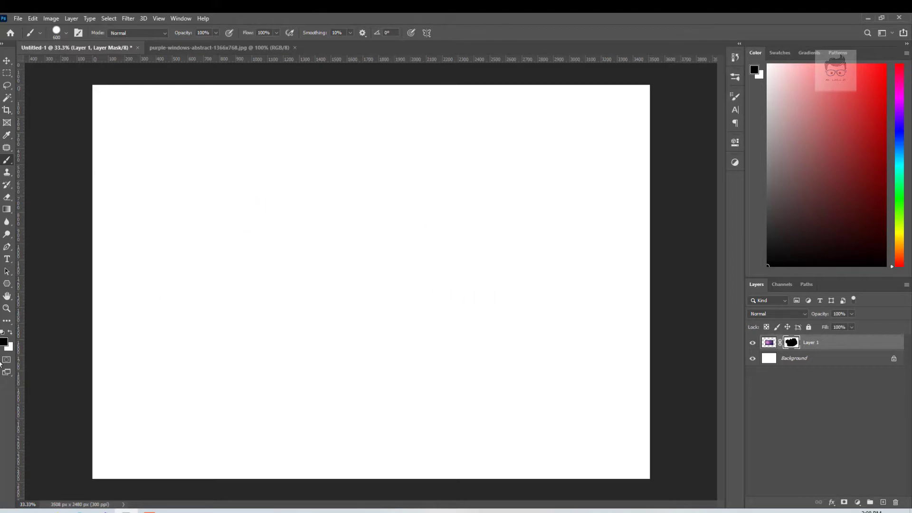
mouse_move(349, 270)
left_mouse_down()
mouse_move(340, 241)
mouse_move(366, 224)
mouse_move(274, 328)
left_mouse_up()
mouse_move(163, 300)
left_mouse_down()
mouse_move(242, 190)
mouse_move(606, 279)
mouse_move(495, 169)
mouse_move(507, 361)
mouse_move(434, 382)
mouse_move(429, 368)
left_mouse_up()
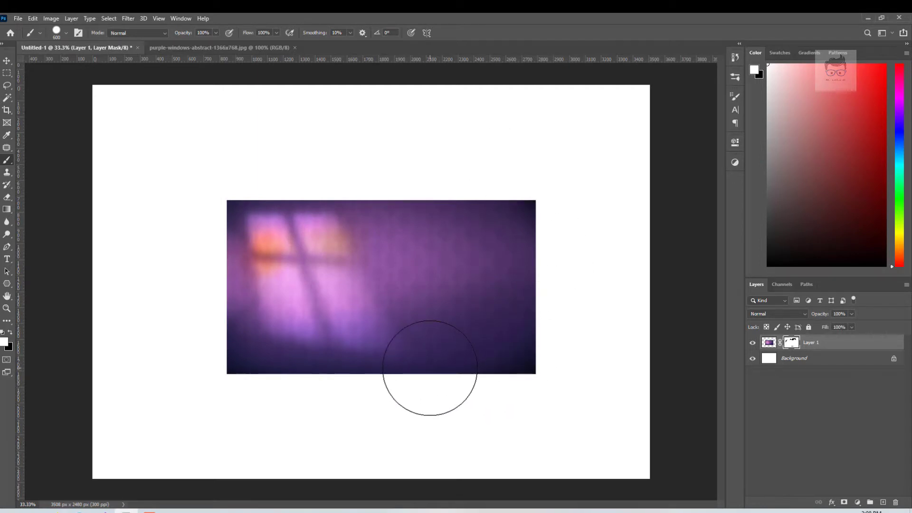